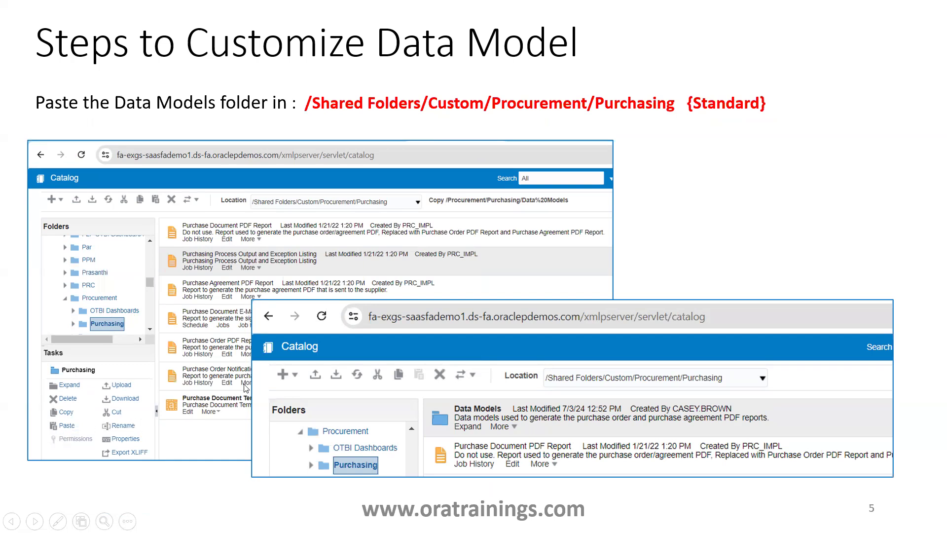
Step: Advance the slideshow to slide 6, showing the report's Custom data model path
left_click(262, 226)
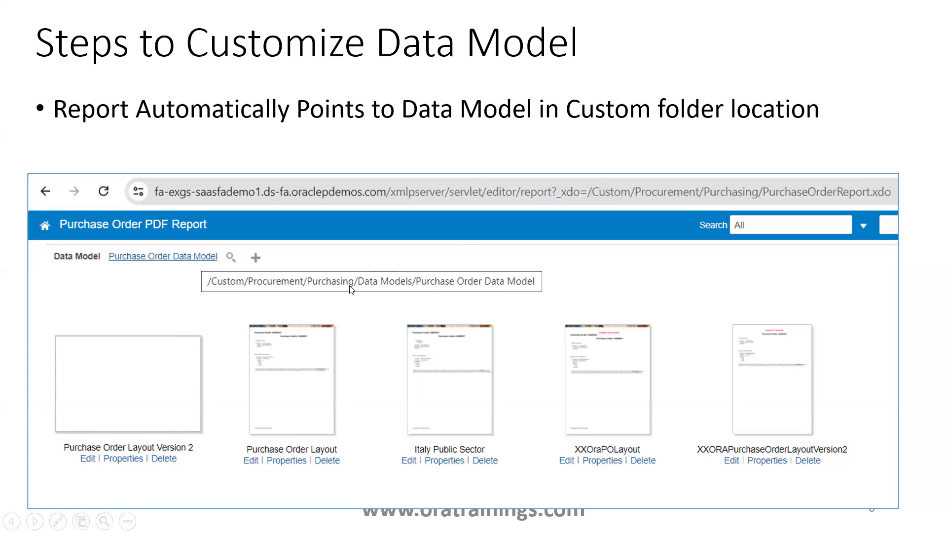
Step: Advance past the SupplierPartyName slide to slide 8, Attach Custom Template
left_click(261, 310)
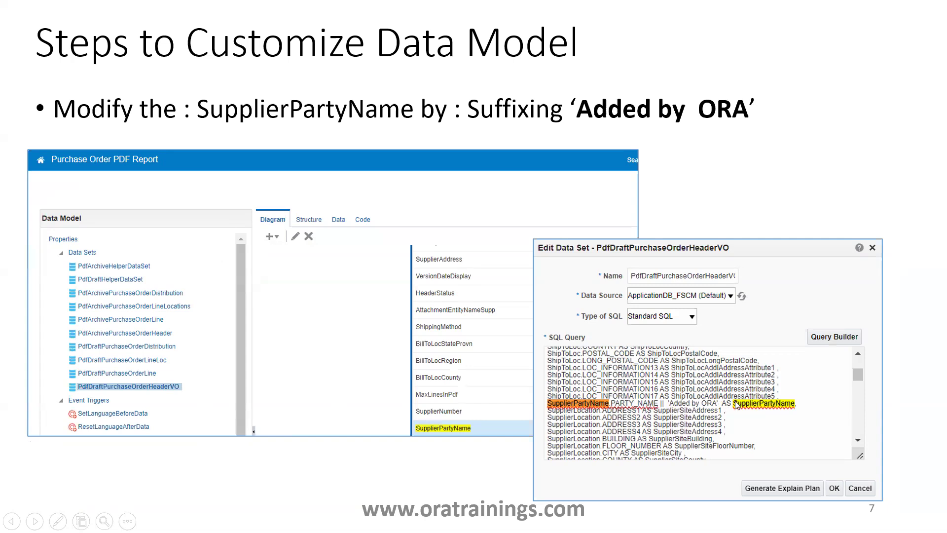
left_click(375, 379)
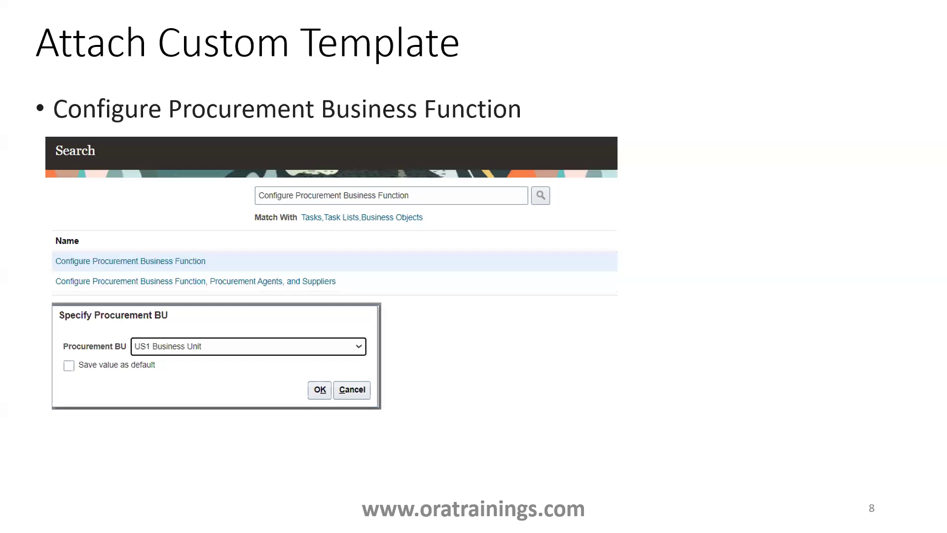
Step: Advance through the document type layout slide to slide 10, Validate Output
left_click(382, 307)
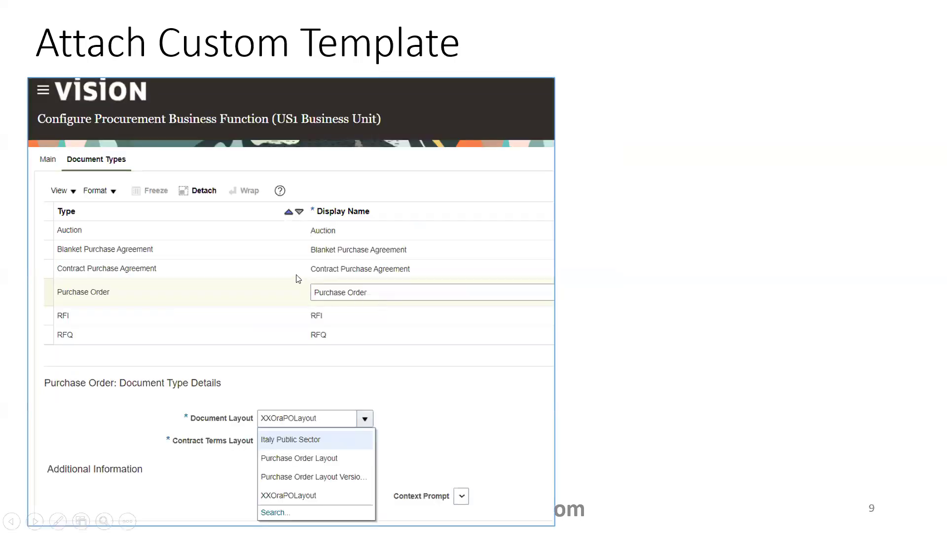
left_click(245, 358)
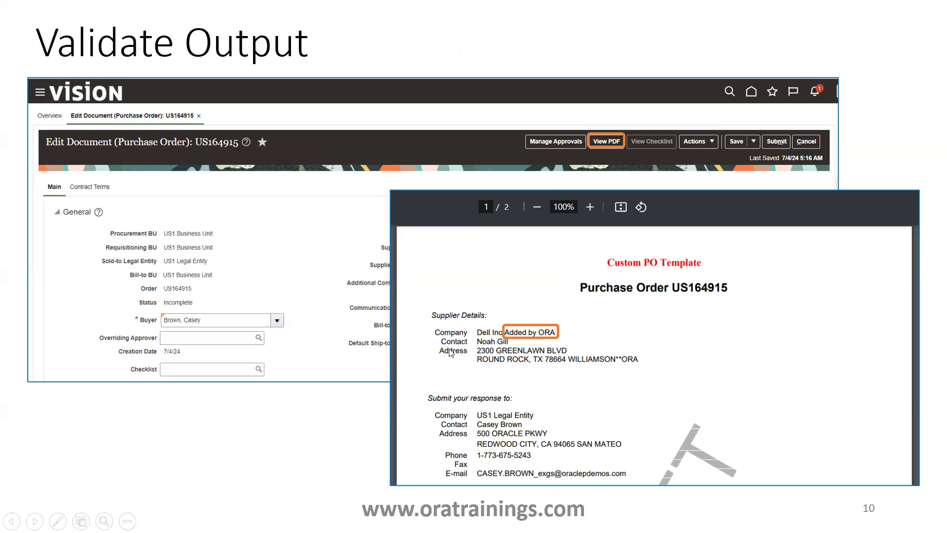
key("alt+Tab")
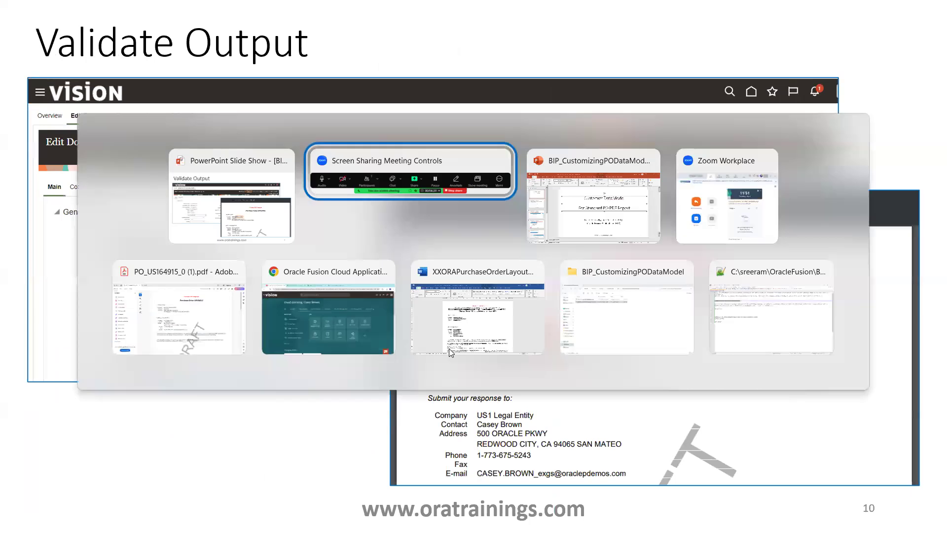
Step: In the browser's Purchase Order PDF Report tab, open the catalog at Custom/Procurement/Purchasing
key("alt+Tab")
key("alt+Tab")
key("alt+Tab")
key("alt+Tab")
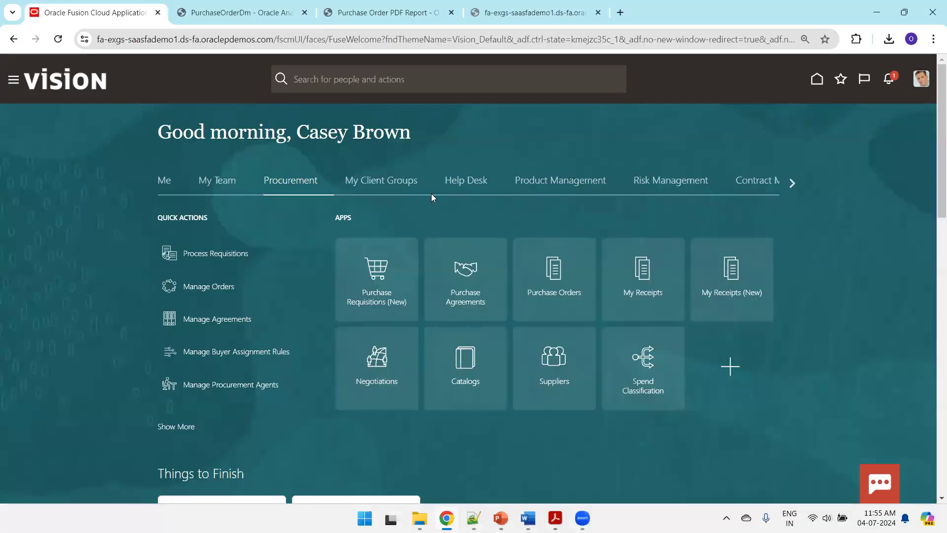
left_click(376, 12)
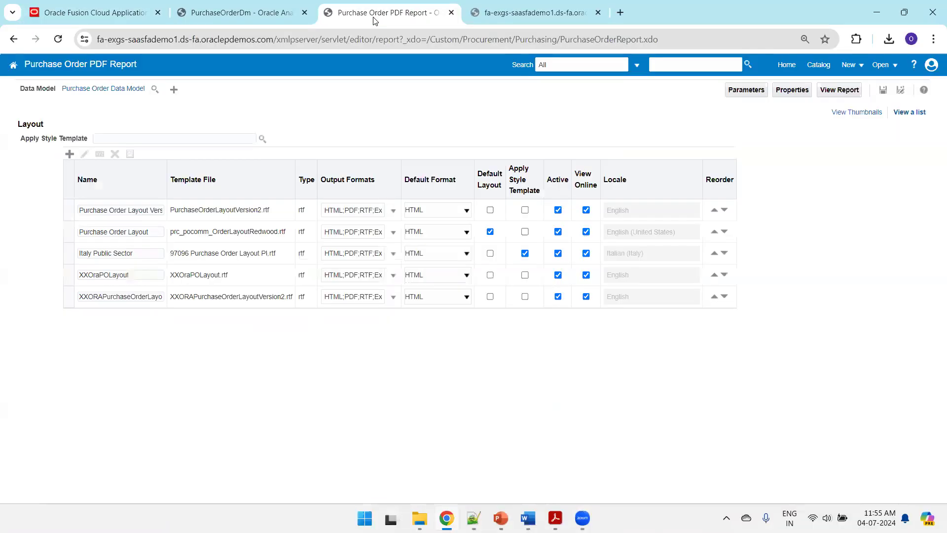
left_click(808, 64)
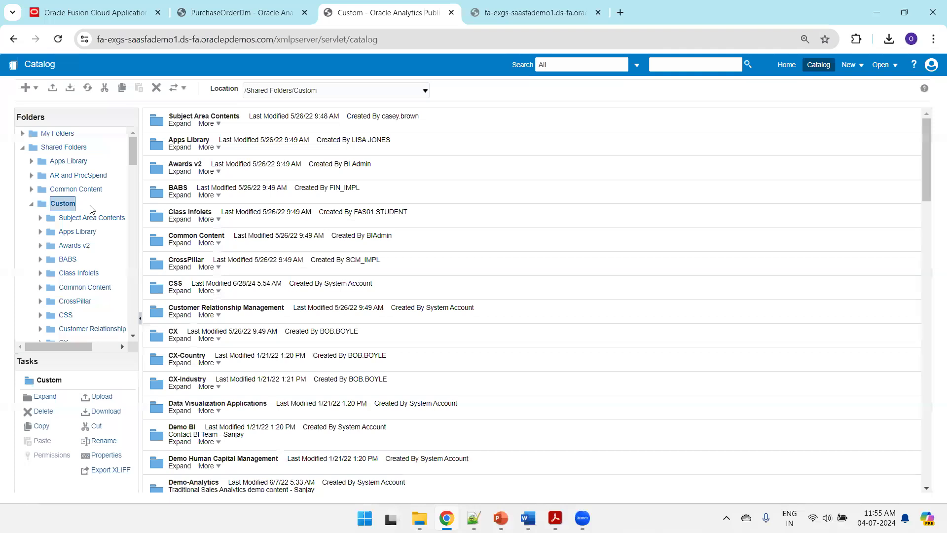
scroll(109, 235, "down", 1)
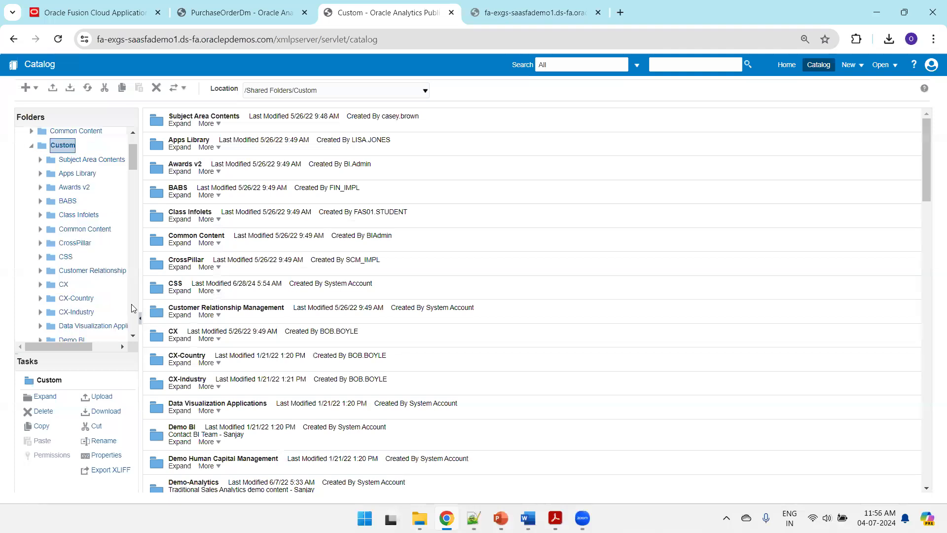
scroll(132, 310, "down", 8)
scroll(132, 310, "down", 3)
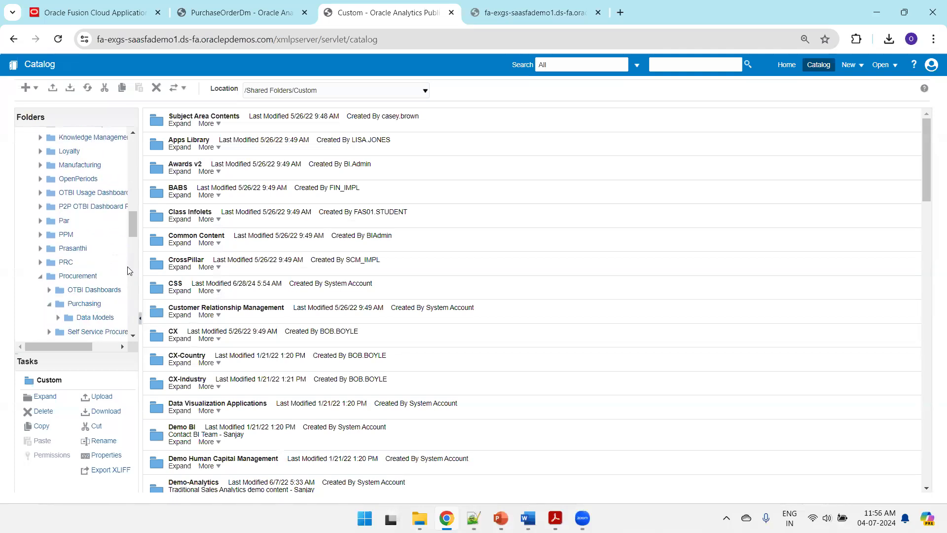
left_click(85, 303)
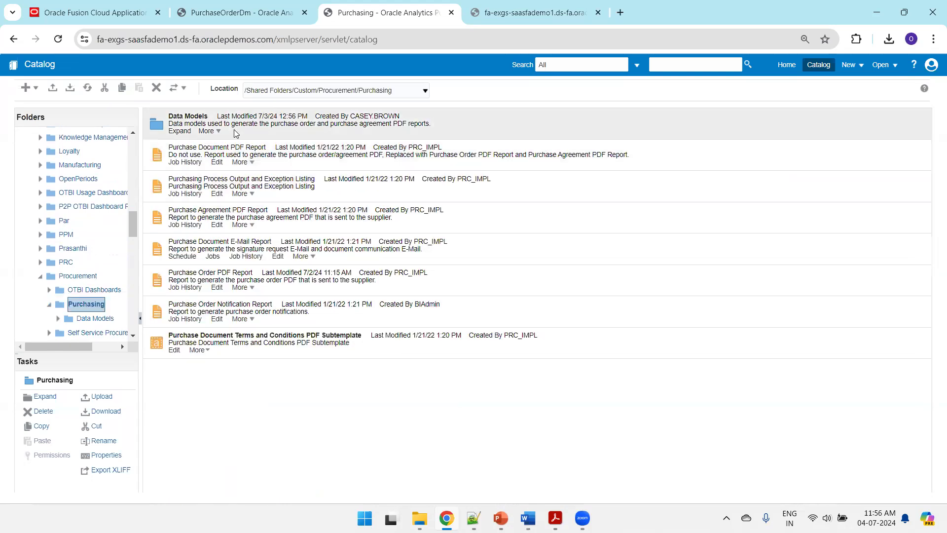
Step: Delete the Data Models folder from the custom Procurement/Purchasing folder
left_click(249, 134)
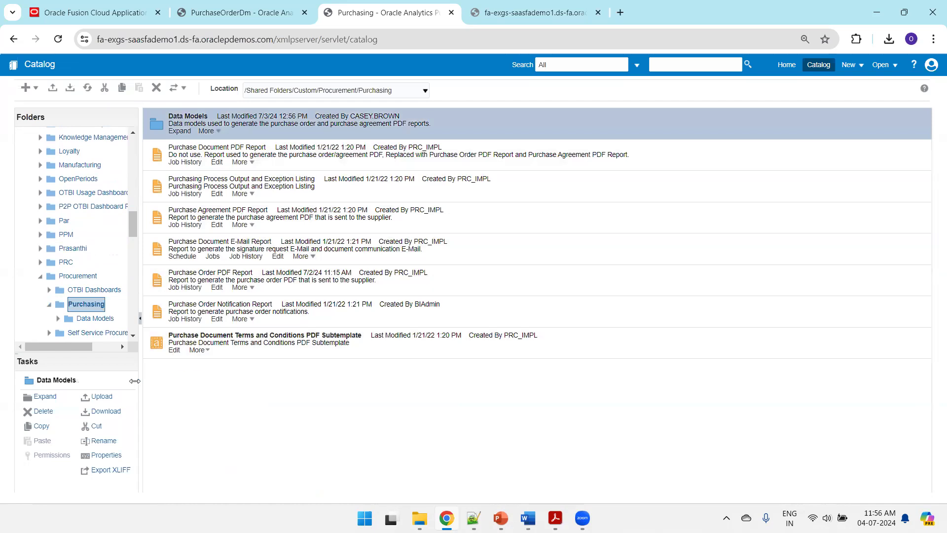
left_click(43, 412)
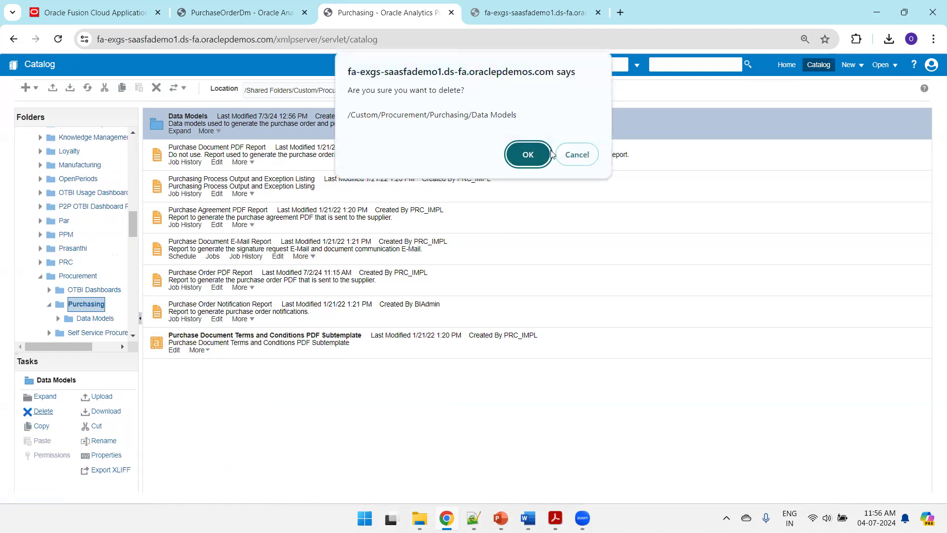
left_click(578, 155)
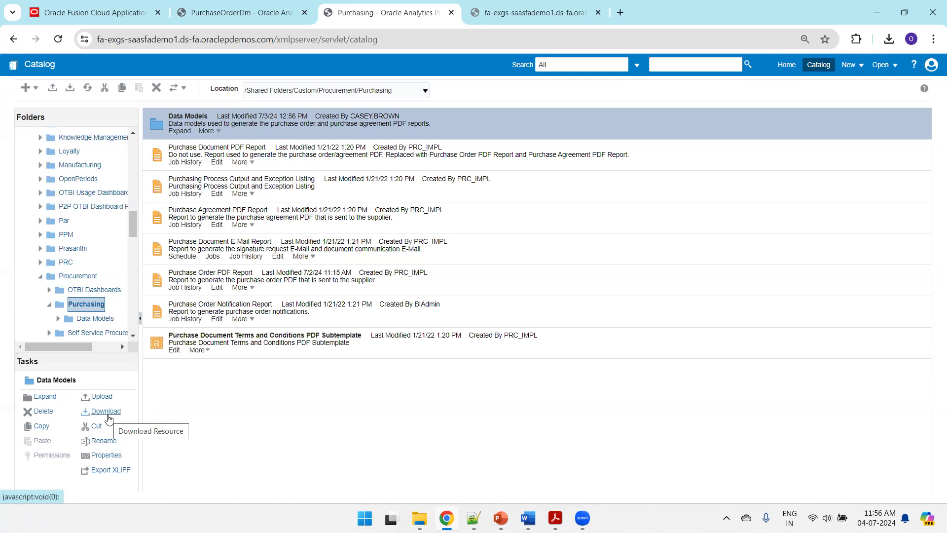
left_click(43, 412)
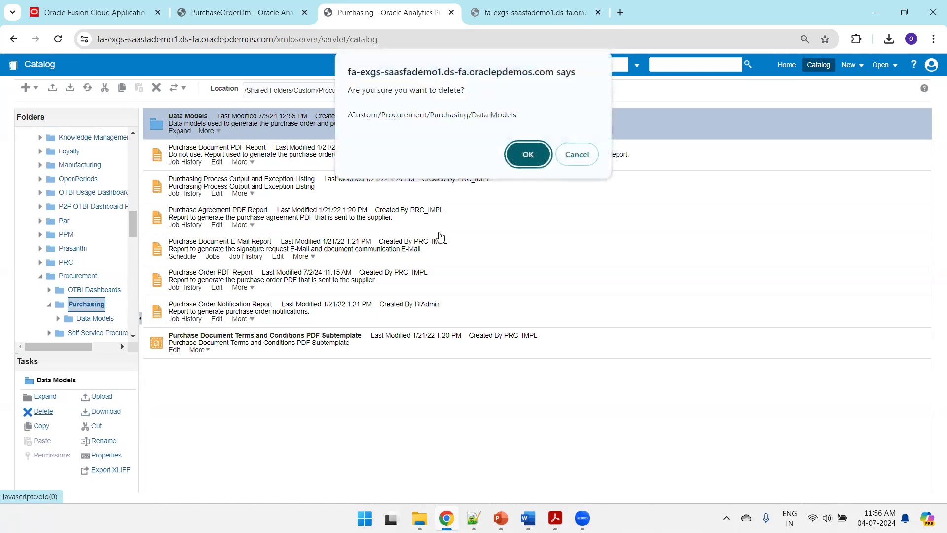
left_click(520, 167)
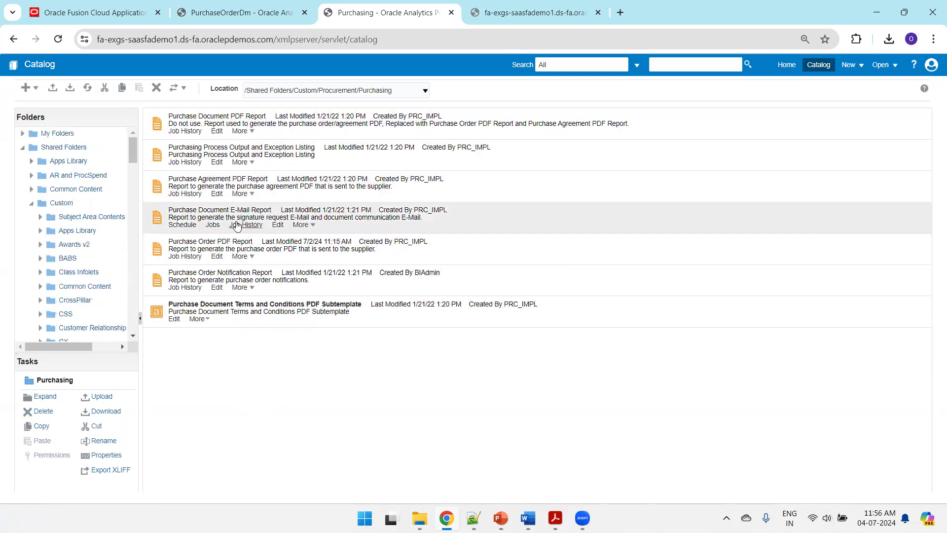
left_click(281, 261)
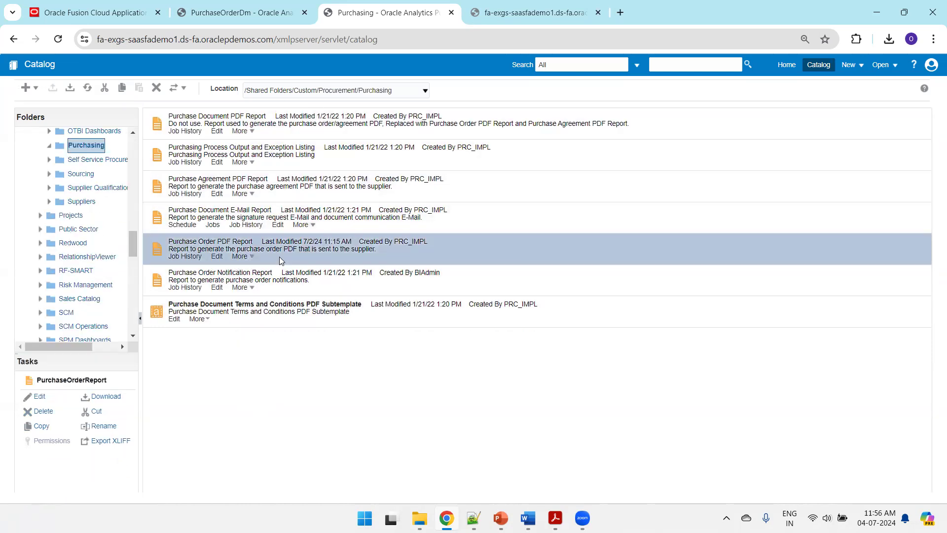
left_click(217, 257)
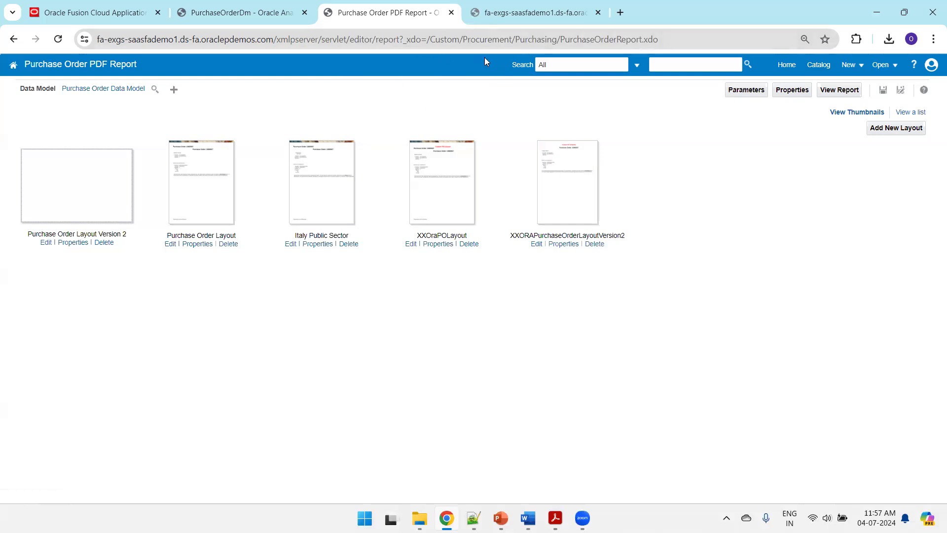
left_click(820, 67)
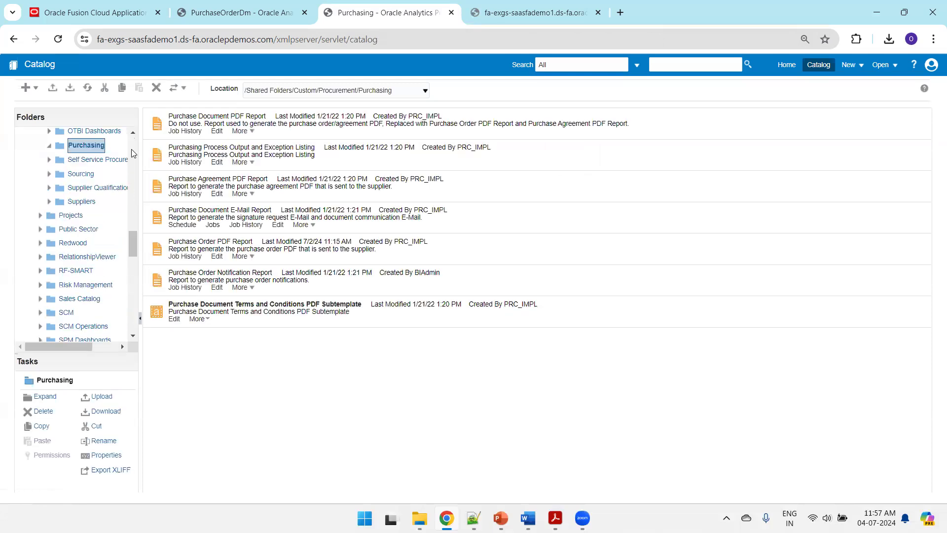
Step: Copy the Data Models folder from the standard Shared Folders/Procurement/Purchasing folder
left_click_drag(133, 251, 133, 301)
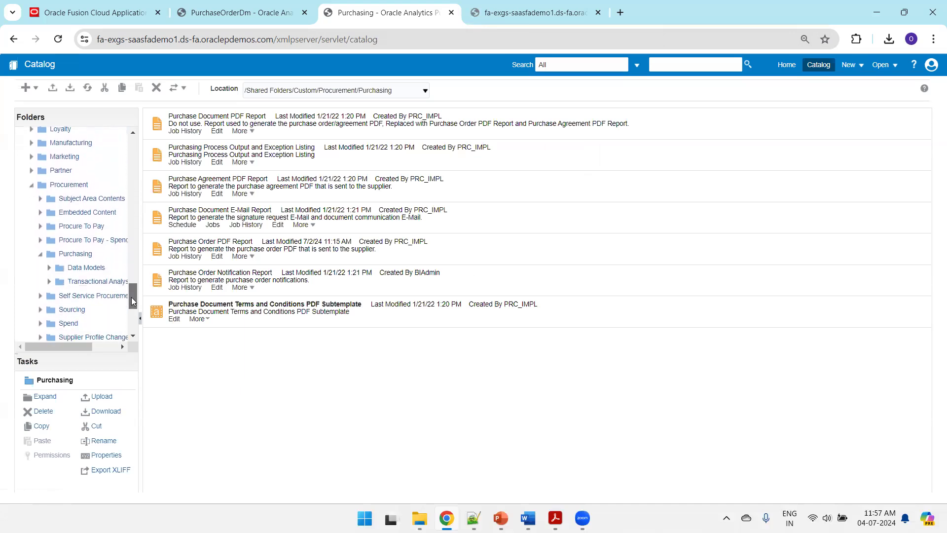
left_click(81, 257)
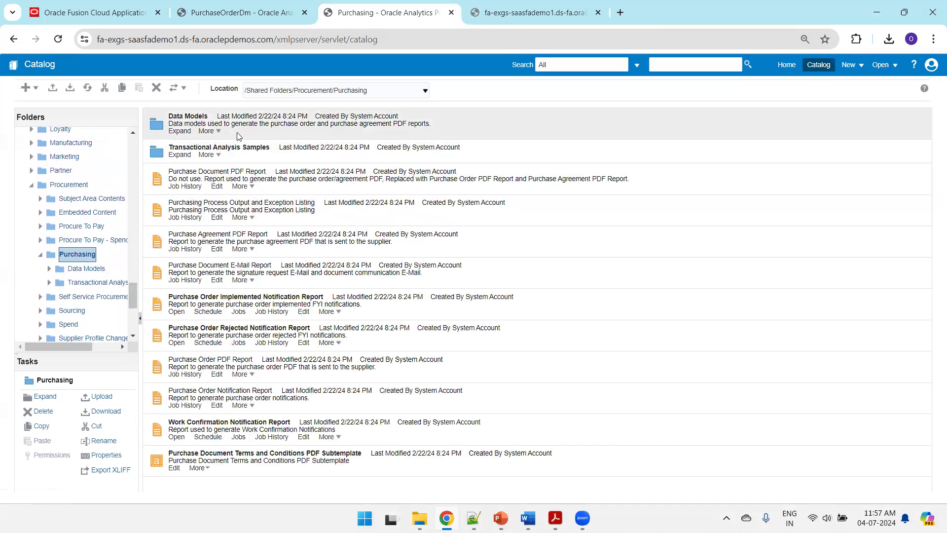
left_click(255, 125)
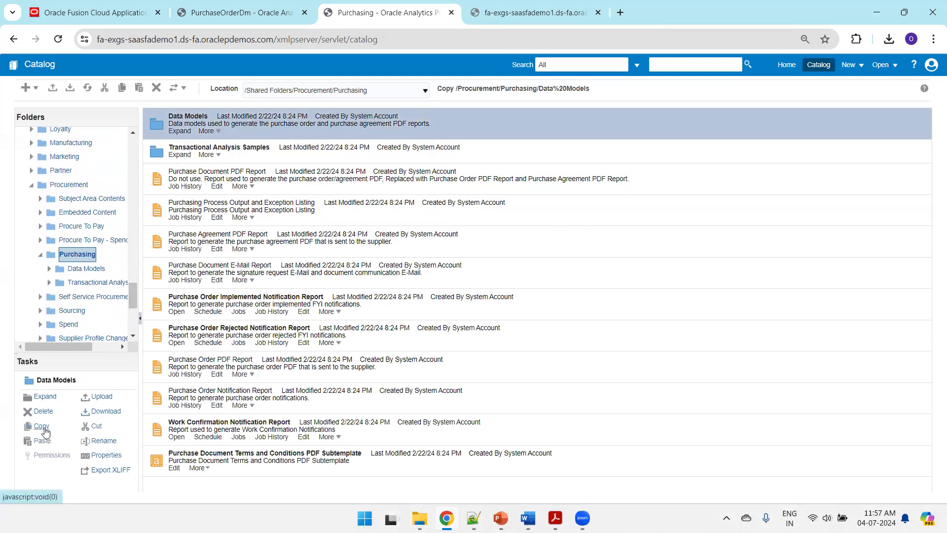
scroll(133, 218, "up", 2)
scroll(132, 217, "up", 5)
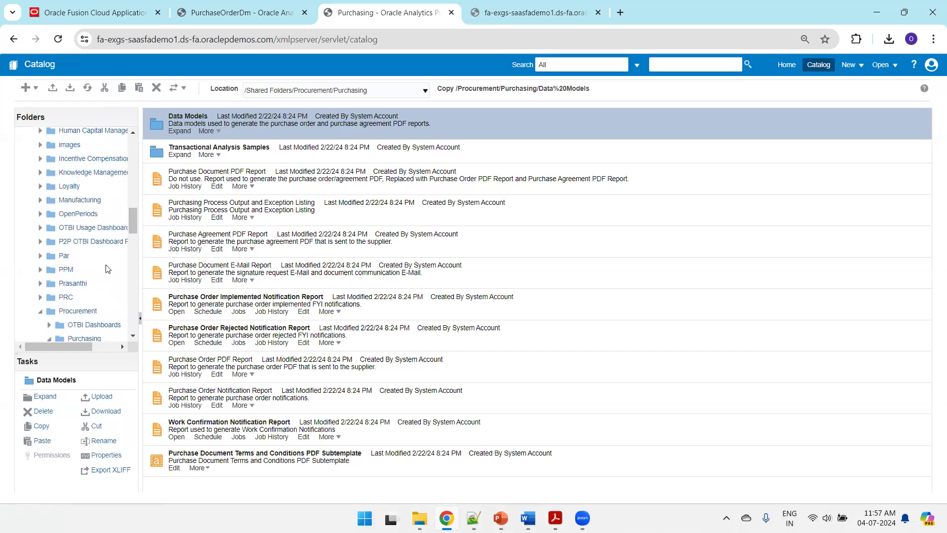
Step: Paste the copied Data Models folder into Custom/Procurement/Purchasing and refresh the listing
left_click(77, 314)
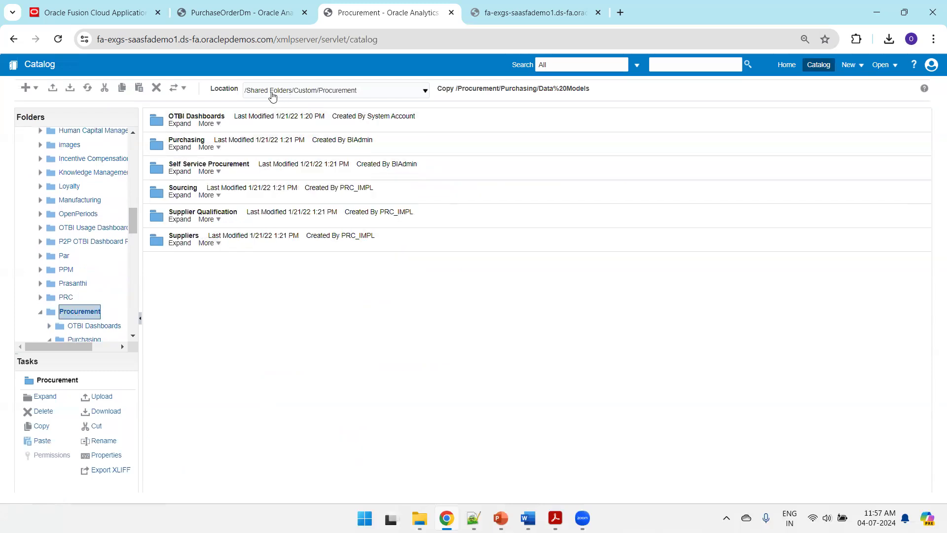
left_click(185, 148)
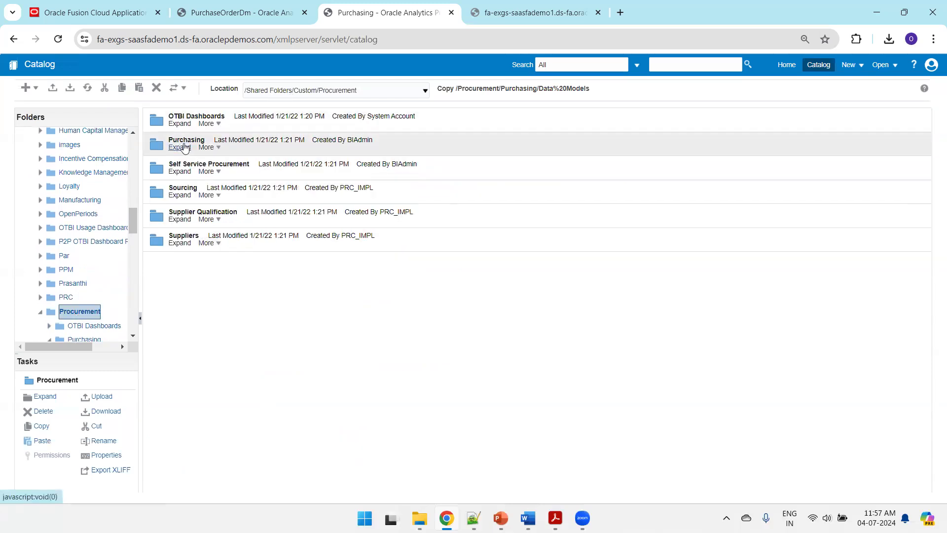
left_click(44, 442)
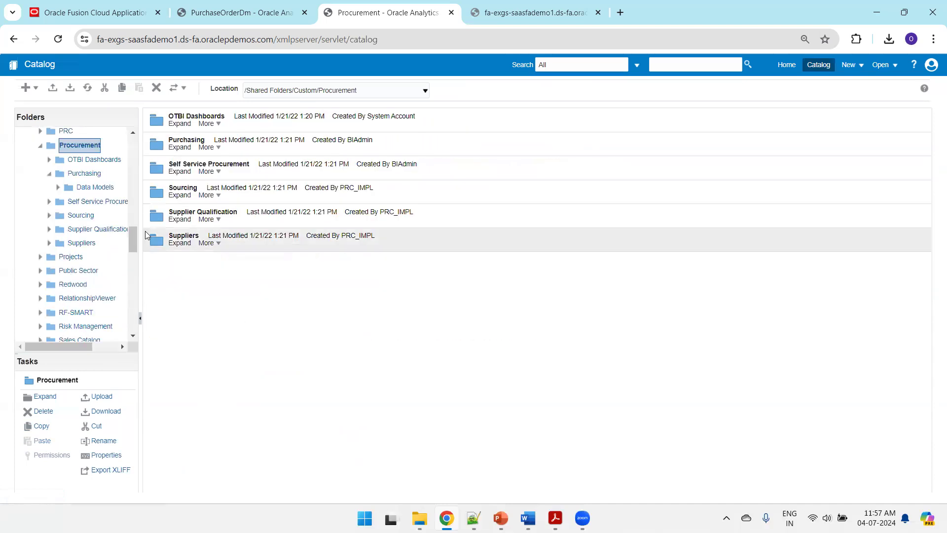
left_click(87, 176)
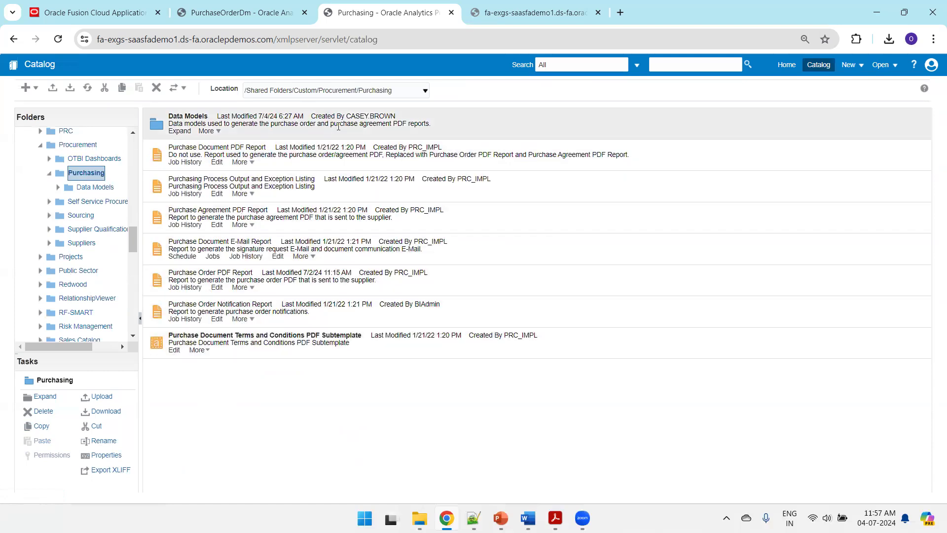
Step: Edit the Purchase Order PDF Report and open its Purchase Order Data Model
left_click(217, 289)
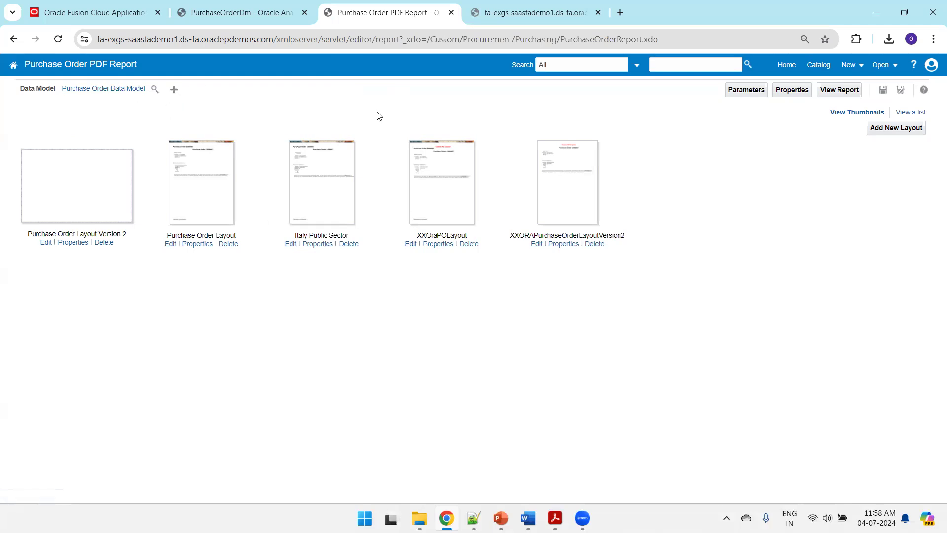
left_click(102, 90)
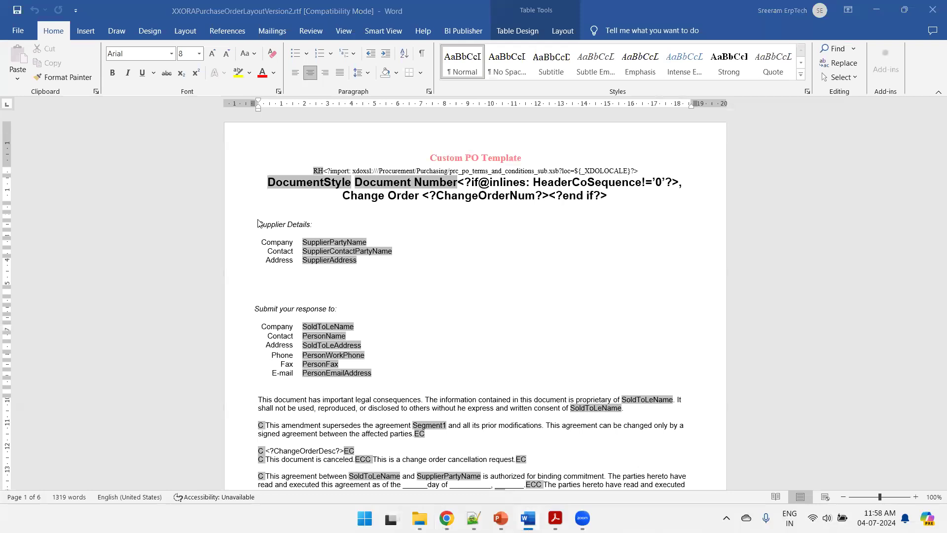
key("alt+Tab")
key("ctrl+f")
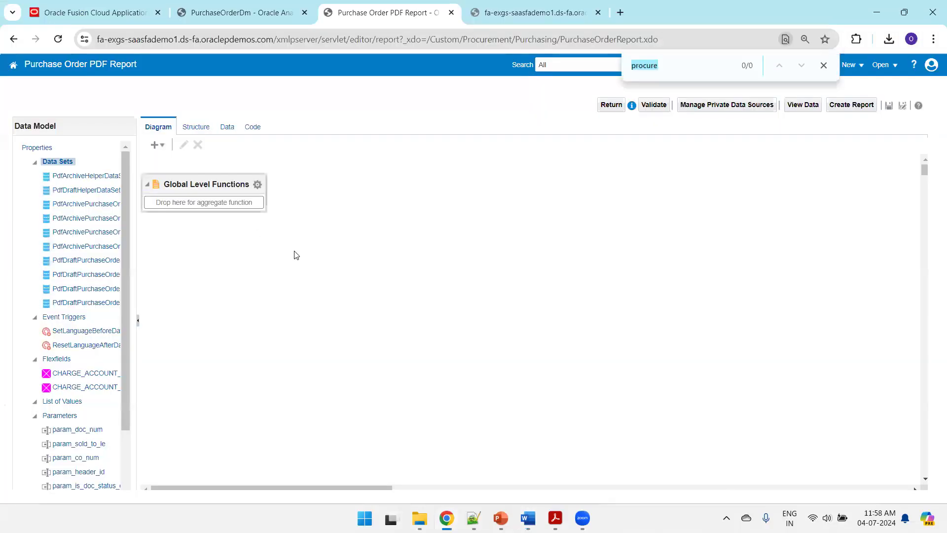
Step: Append || '--Added by ORA --' after PARTY_NAME in the PdfDraftPurchaseOrderHeaderVO SQL query
type("sup")
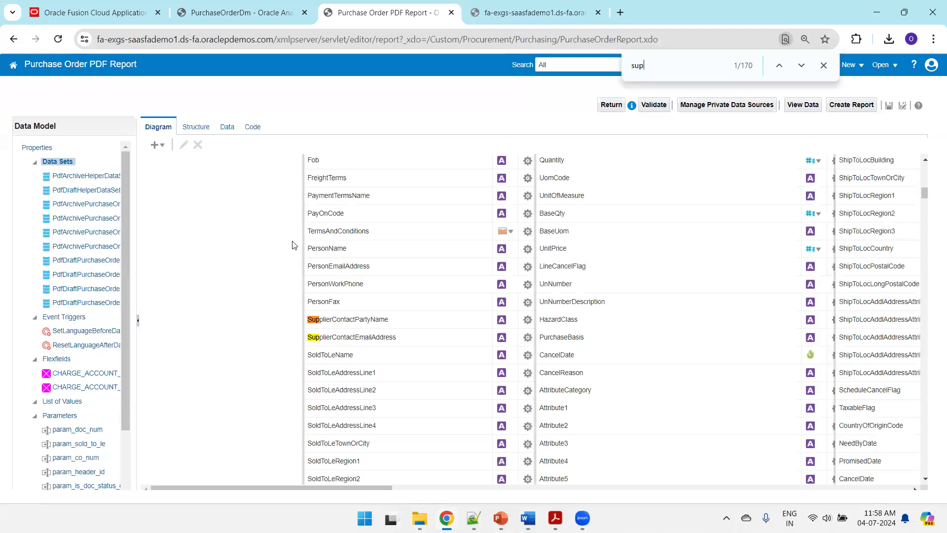
type("plierparty")
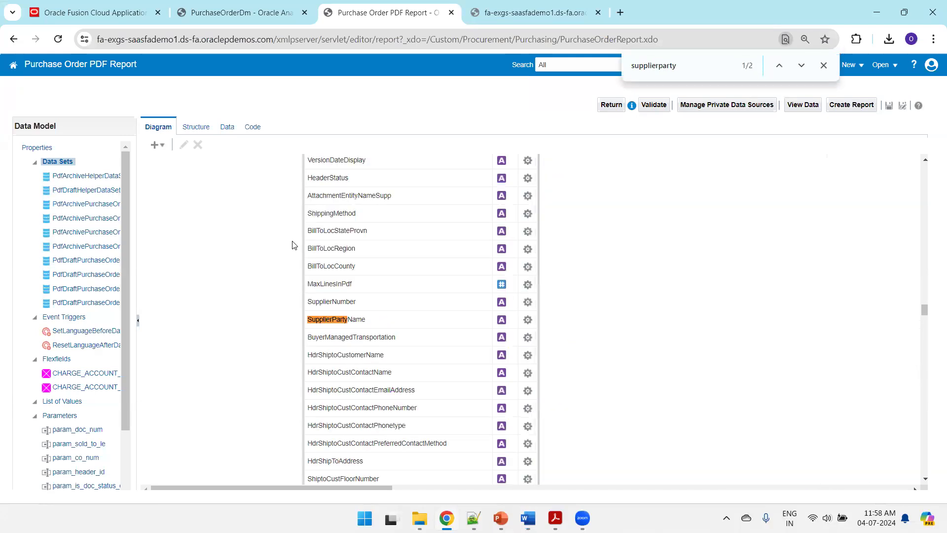
left_click(354, 324)
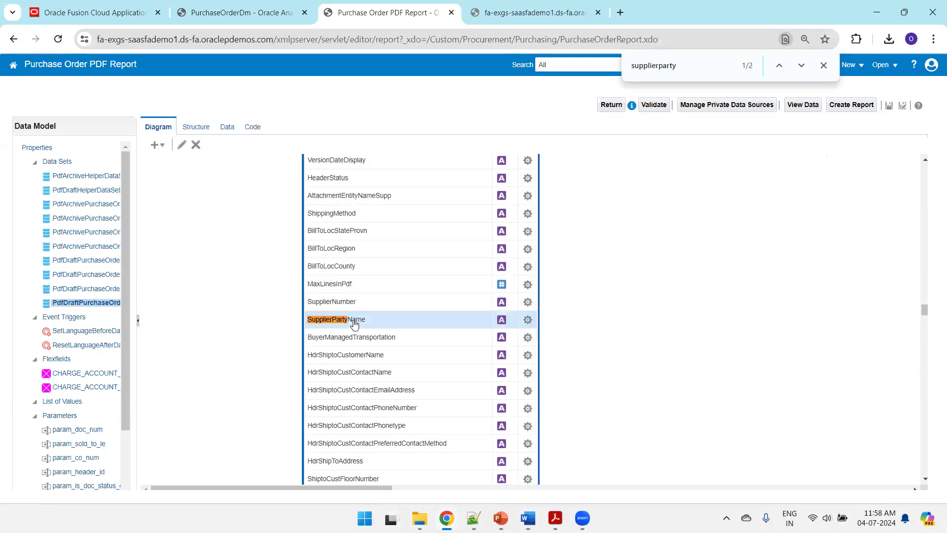
left_click(182, 144)
left_click(801, 67)
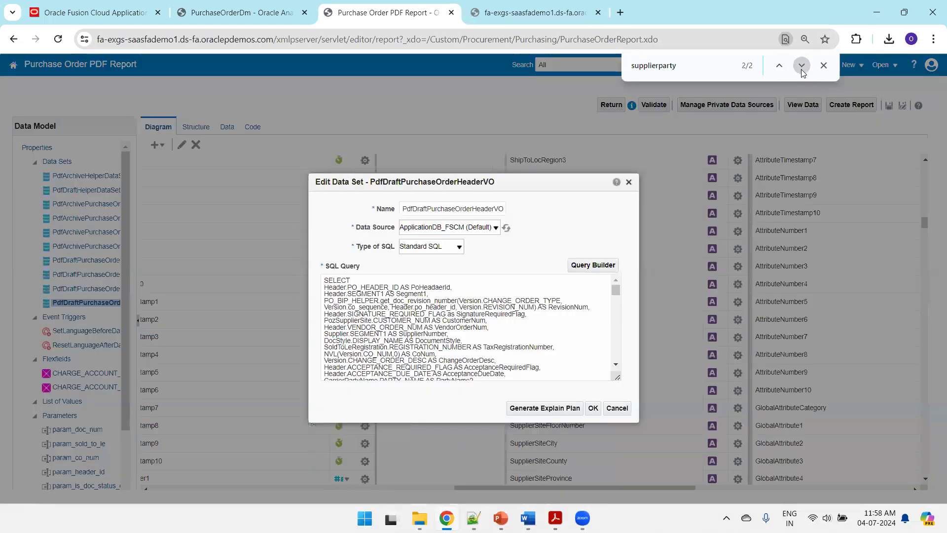
left_click(802, 66)
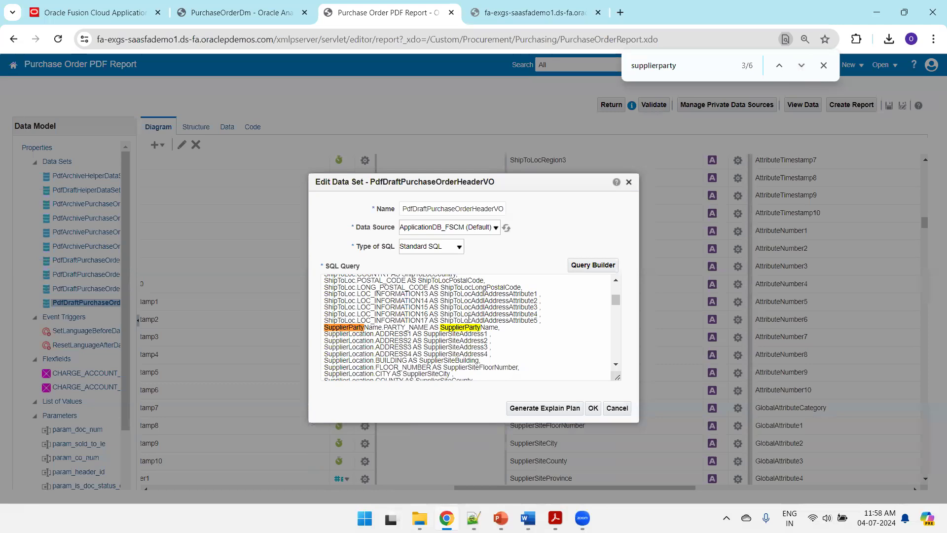
left_click(429, 328)
type("|| '--Added by ORA --")
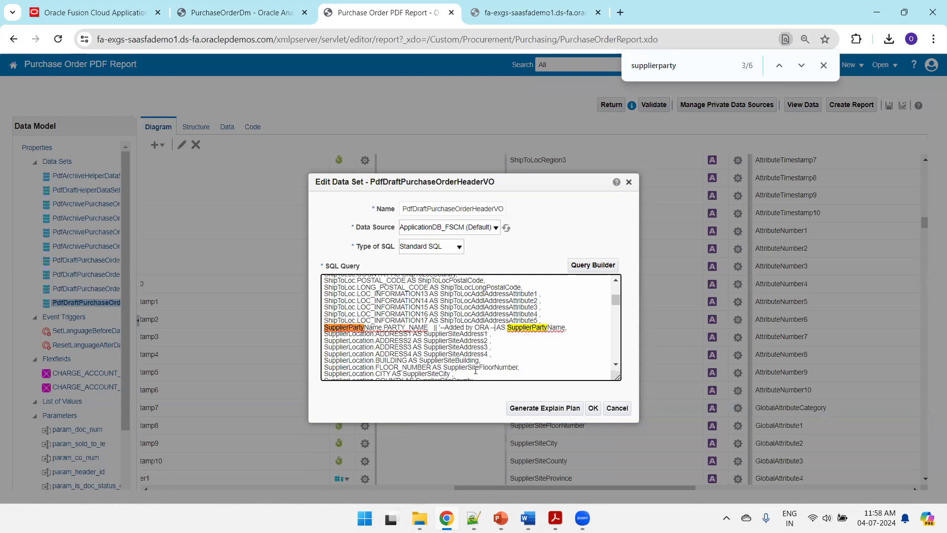
type("'")
key("shift+Left")
key("shift+Left")
key("shift+Left")
key("shift+Left")
key("shift+Left")
key("shift+Left")
key("shift+Left")
key("shift+Left")
key("shift+Left")
key("shift+Left")
key("shift+Left")
key("shift+Left")
key("shift+Left")
key("shift+Left")
key("shift+Left")
key("shift+Left")
key("shift+Left")
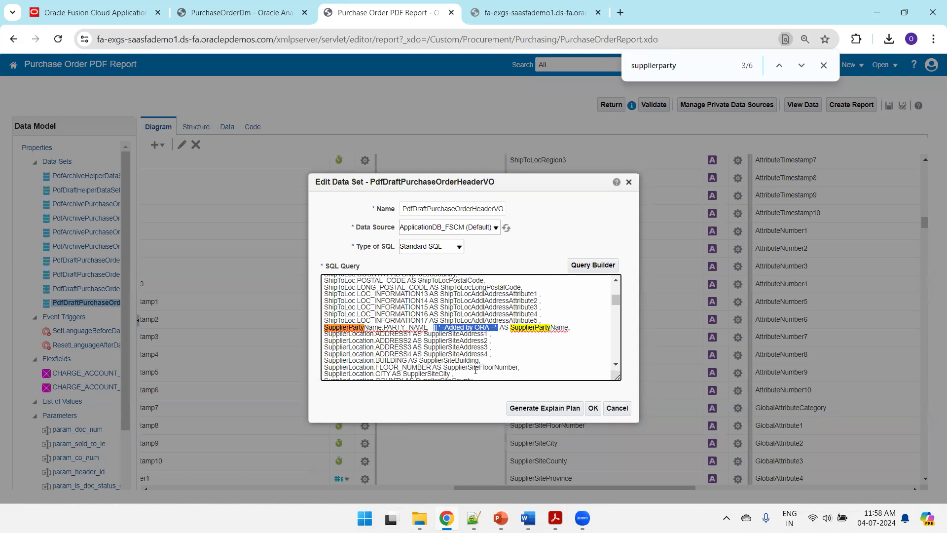
left_click(593, 408)
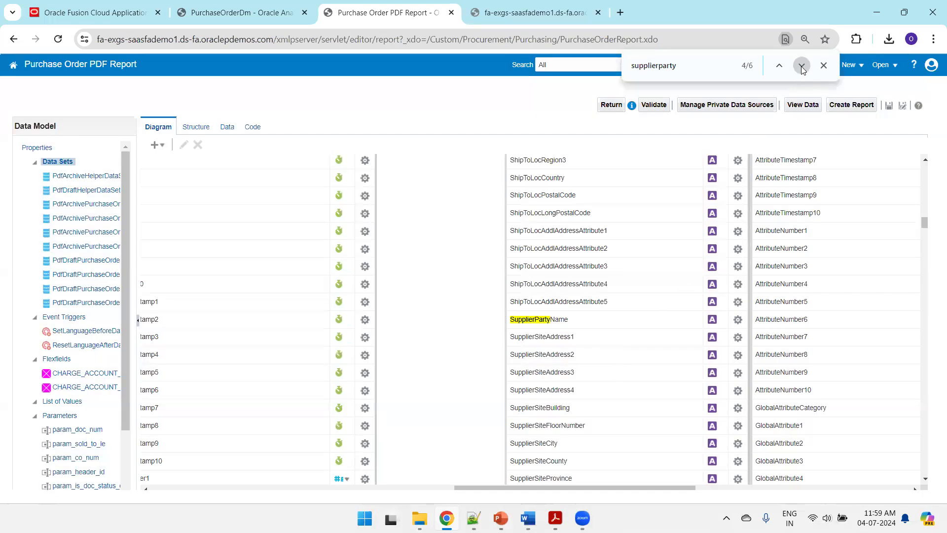
Step: Append the same '--Added by ORA --' suffix after PARTY_NAME in the PdfArchivePurchaseOrderHeader SQL
left_click(801, 65)
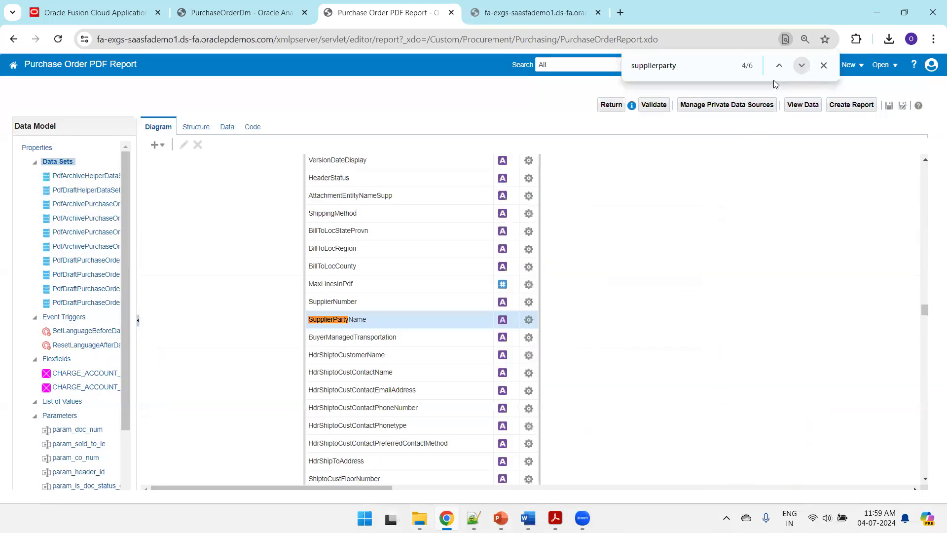
left_click(801, 65)
left_click(580, 323)
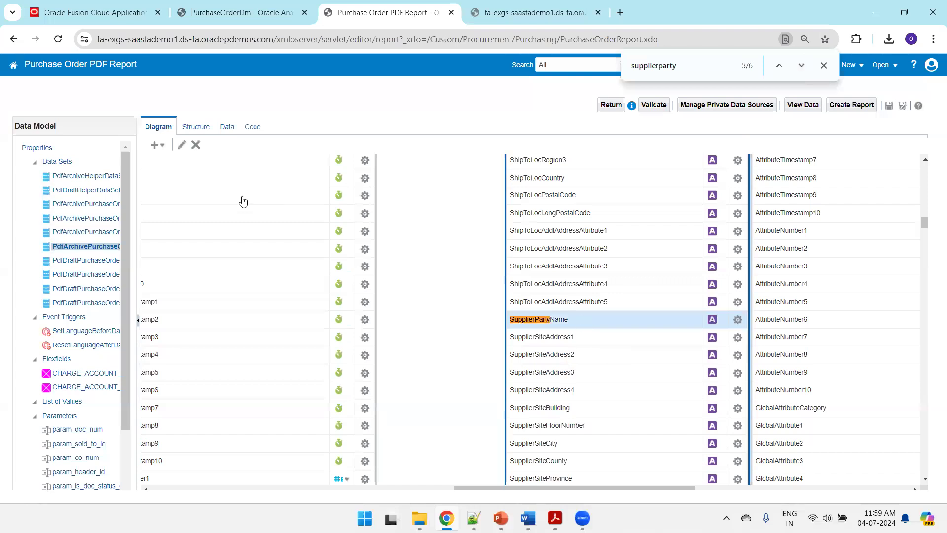
left_click(182, 145)
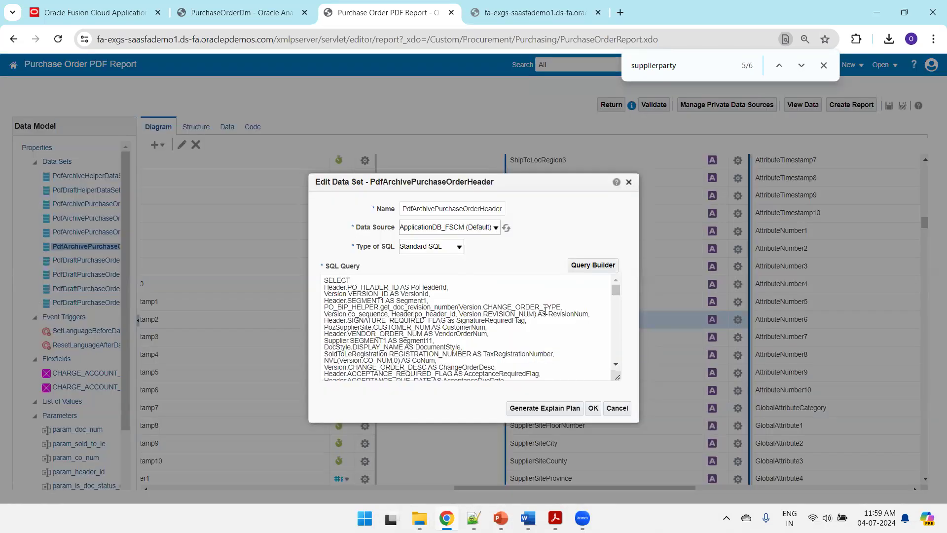
left_click(801, 65)
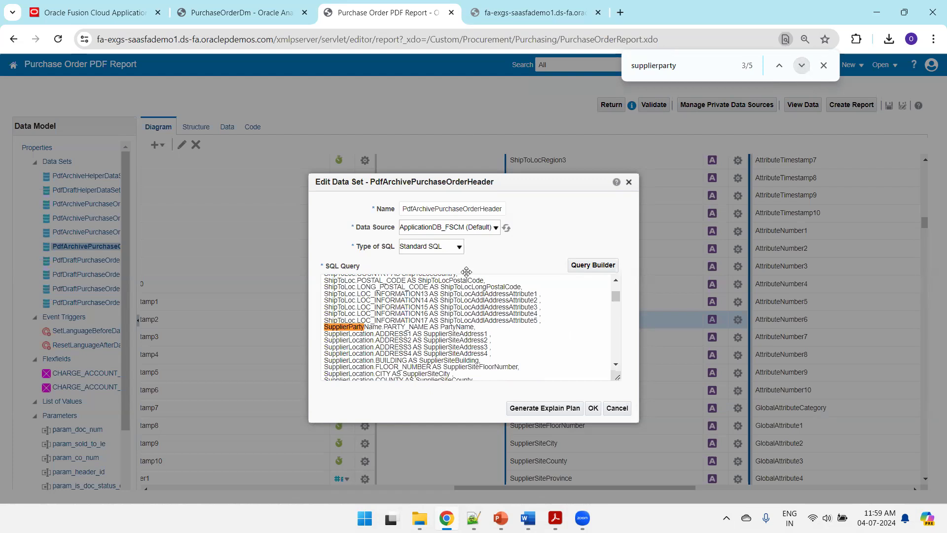
left_click(430, 326)
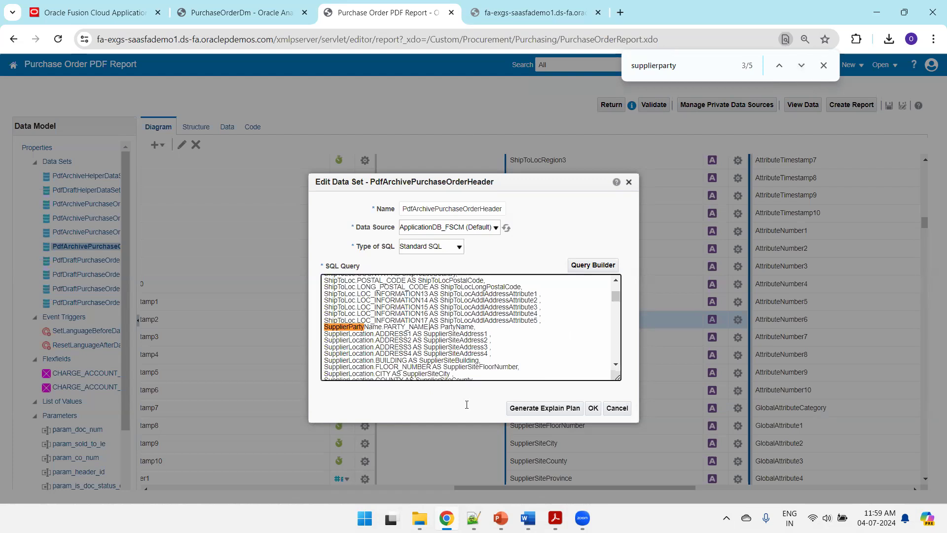
type("\\")
type("| '--Added by ORA --'")
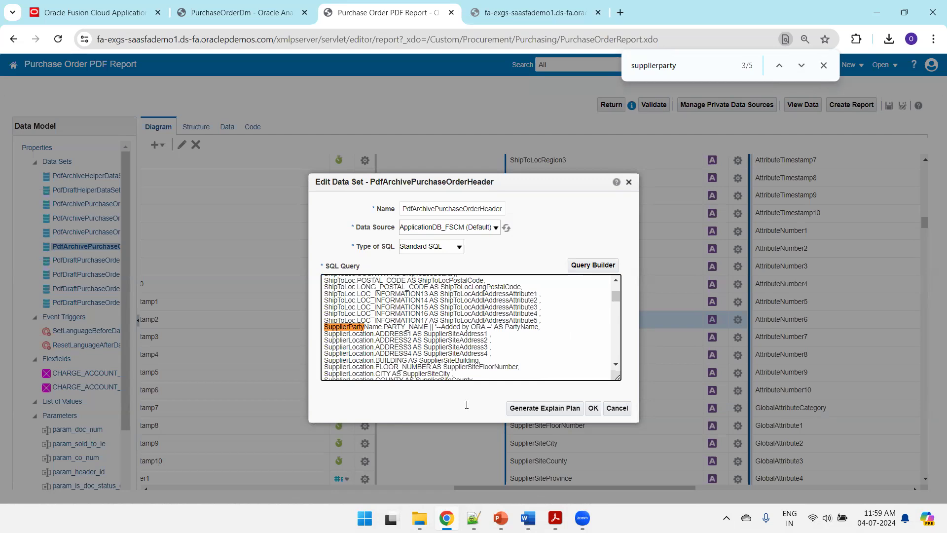
left_click(593, 410)
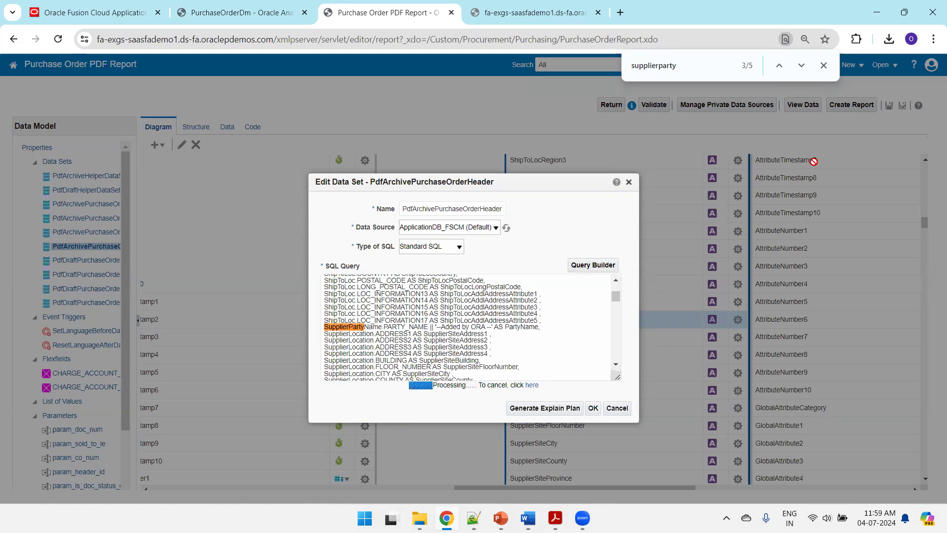
Step: Save the data model and return to the Fusion Purchase Orders overview
left_click(824, 66)
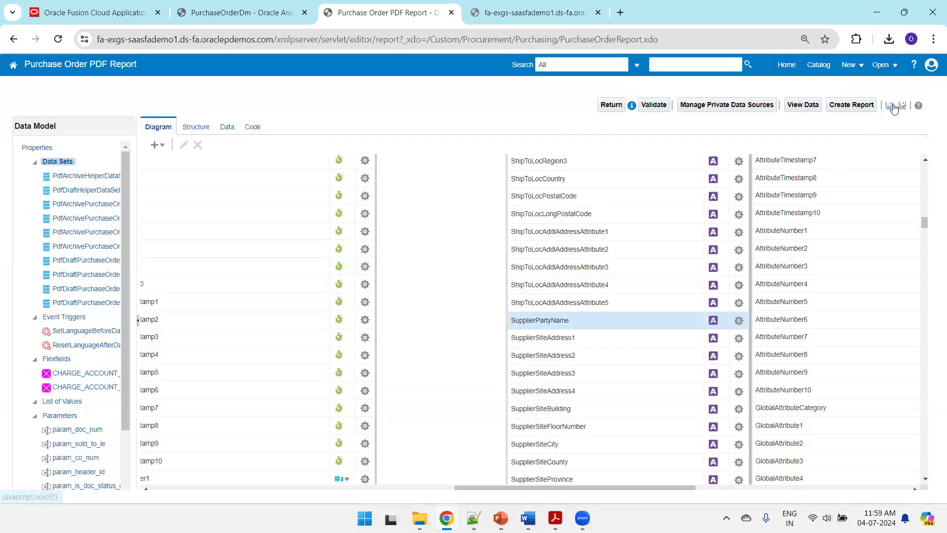
left_click(889, 107)
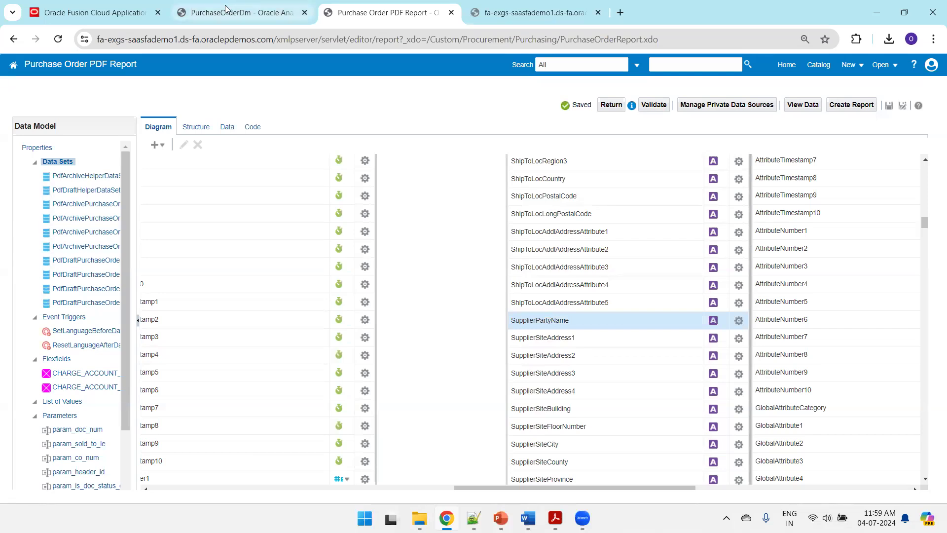
left_click(117, 5)
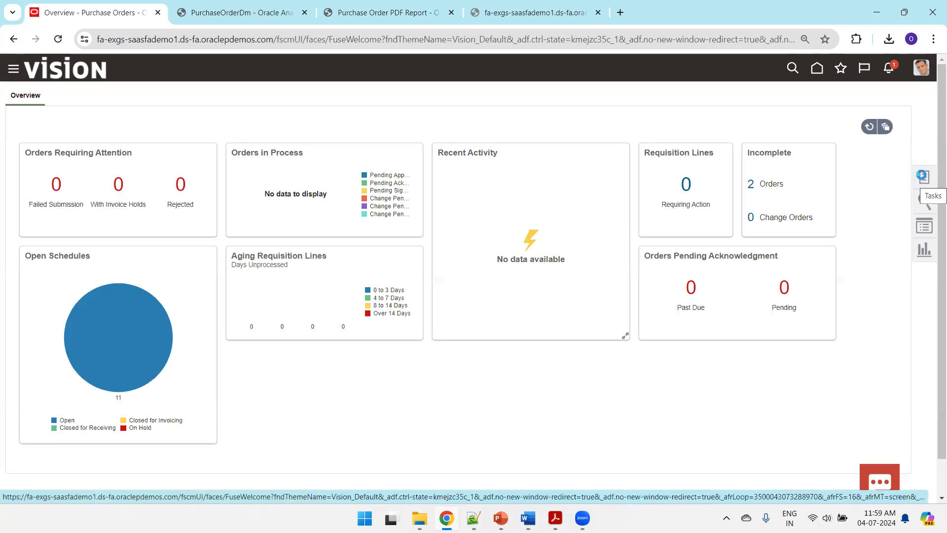
Step: Open incomplete purchase order US164915 from the '2 Orders' list and generate its PDF
left_click(751, 186)
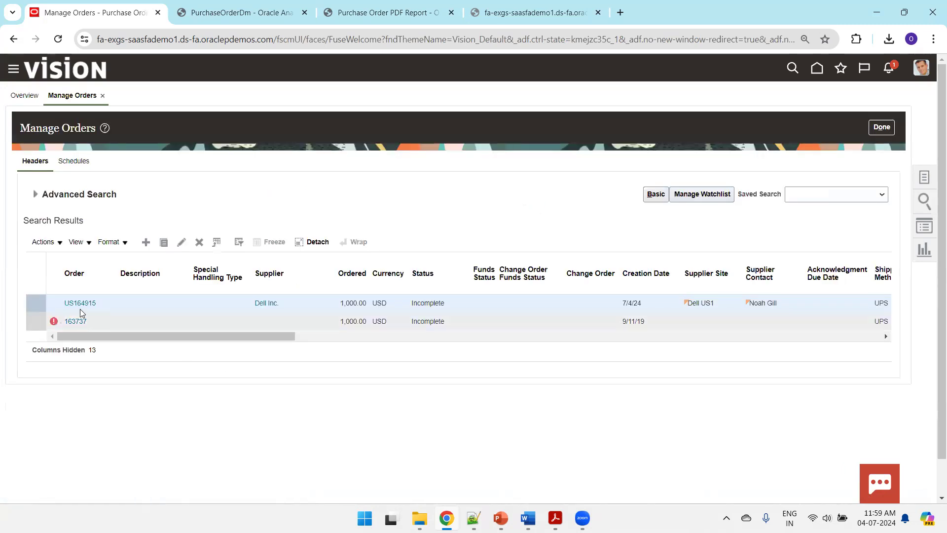
left_click(74, 304)
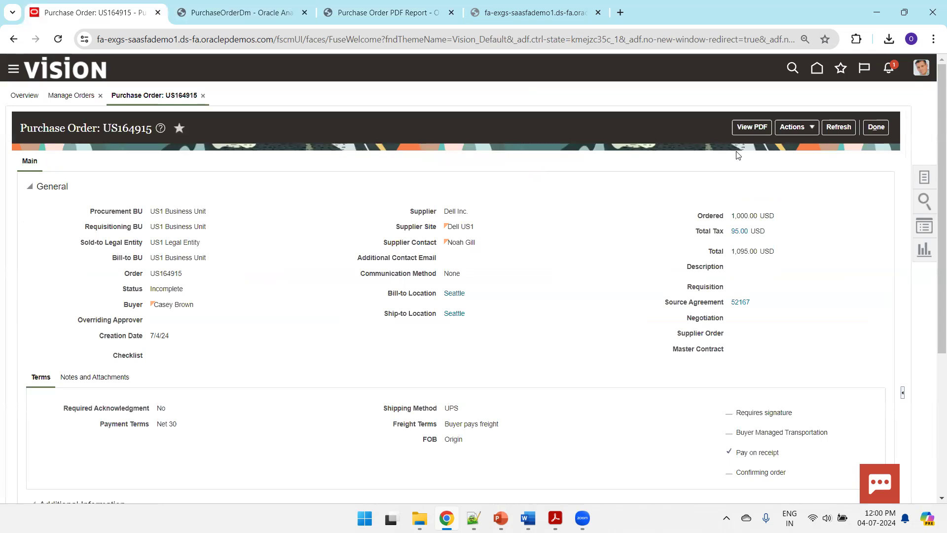
left_click(748, 128)
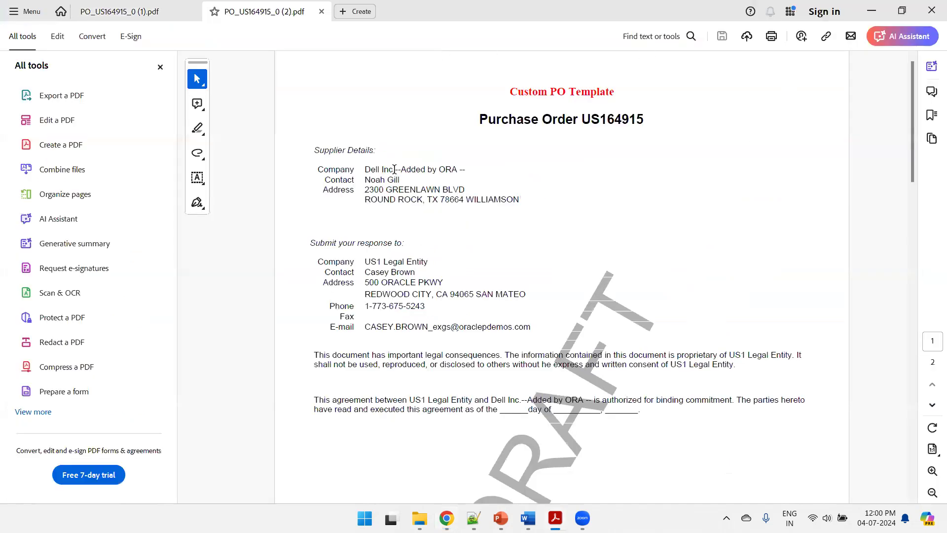
Step: Confirm the PDF supplier reads 'Dell Inc.--Added by ORA --', then return to the report's data model
left_click_drag(392, 171, 474, 169)
left_click(473, 170)
key("alt+Tab")
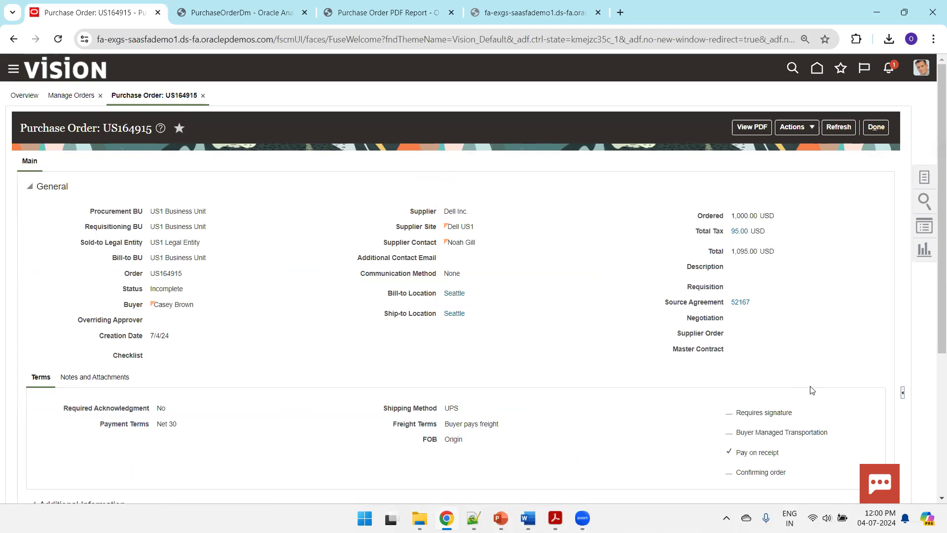
left_click(404, 6)
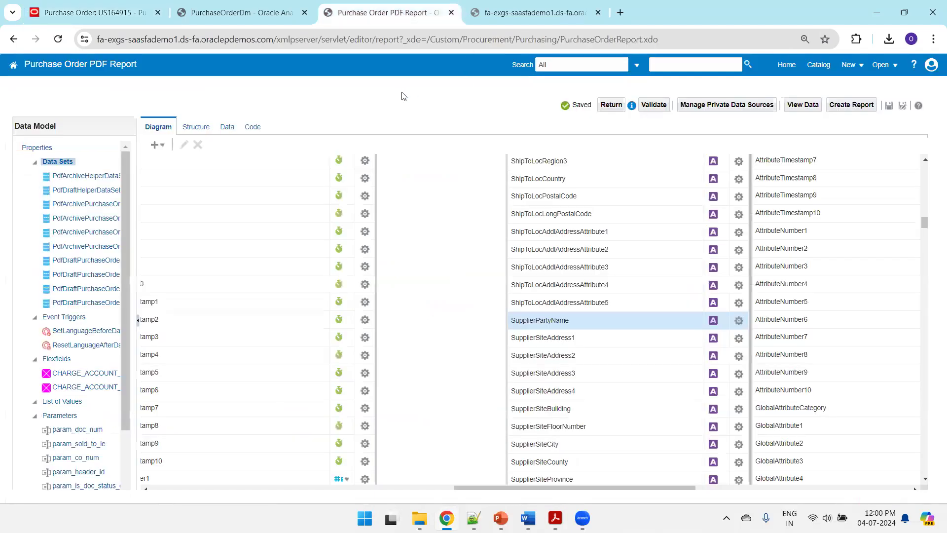